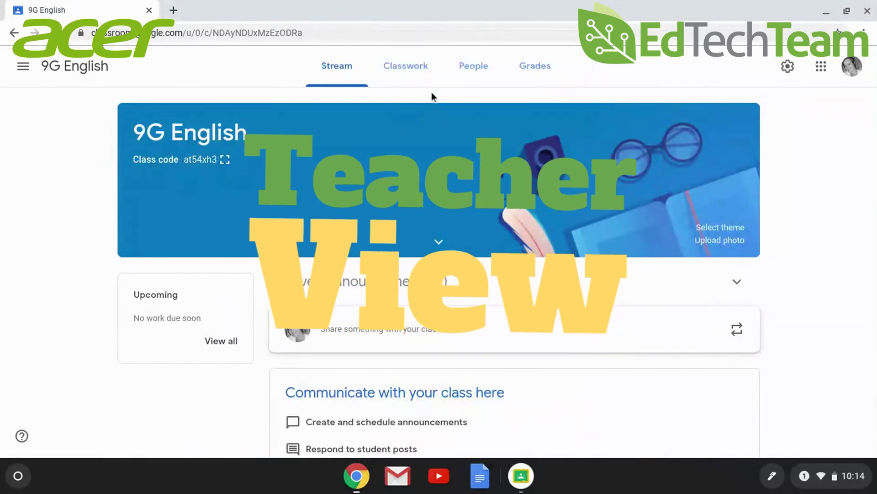
From the 9G English Classwork page, create a new quiz assignment
click(414, 67)
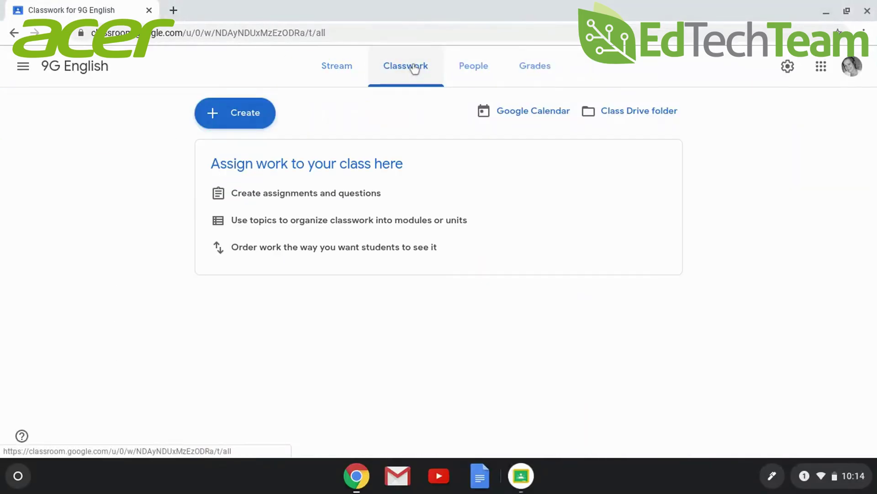
click(222, 121)
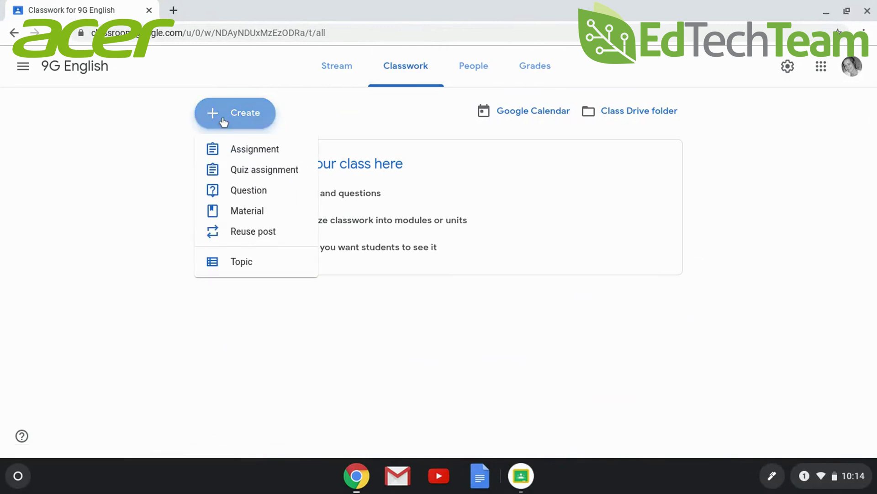
click(247, 172)
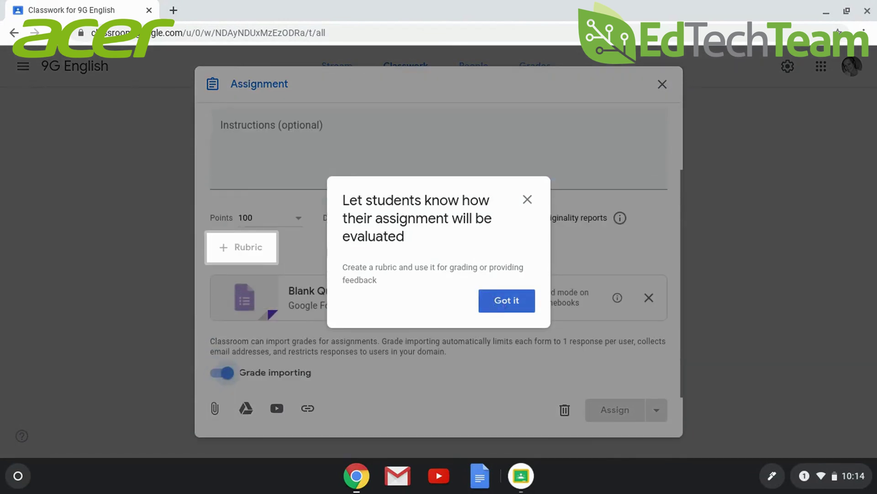
Dismiss the rubric tip, set the quiz assignment to 4 points, and return to Classroom
click(497, 305)
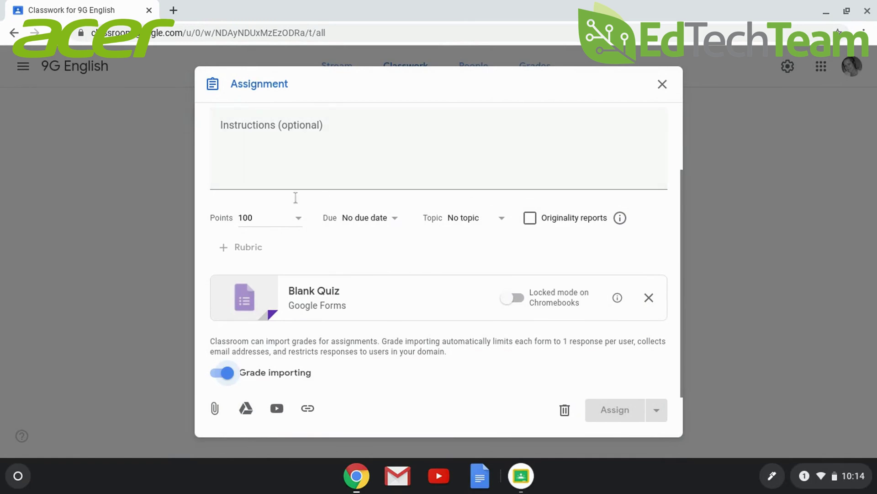
click(298, 219)
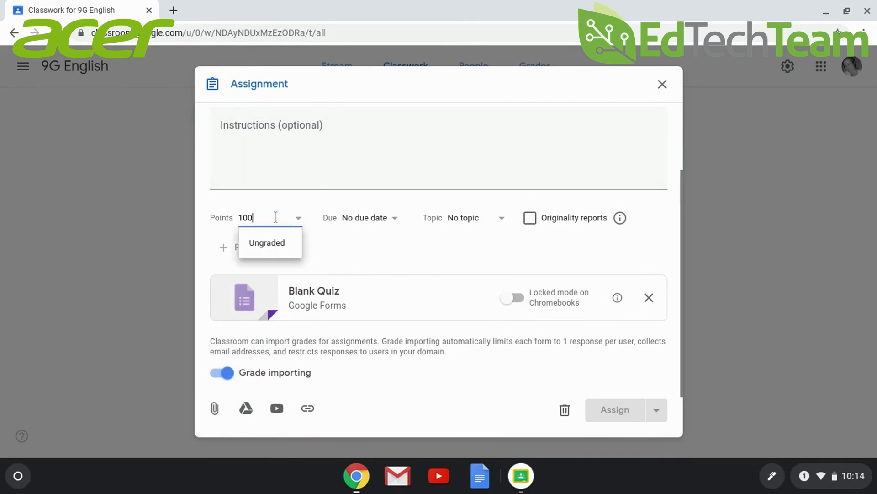
key(BackSpace)
text(4)
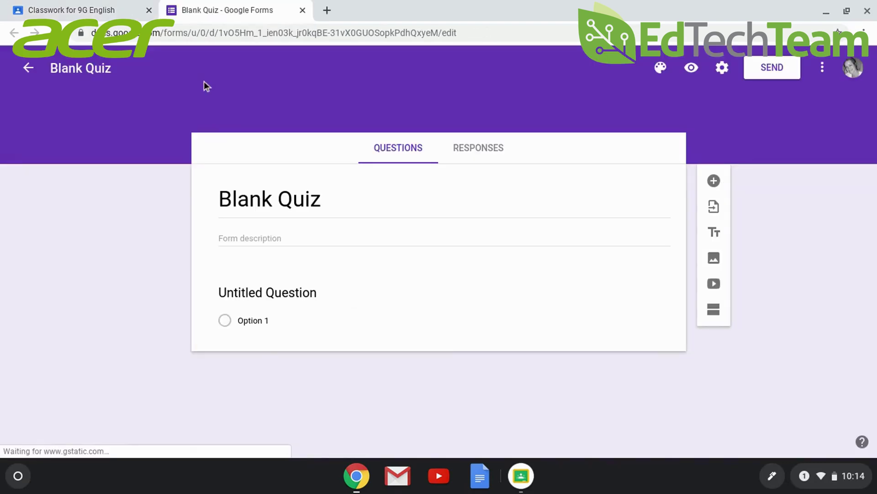
key(ctrl+shift+Tab)
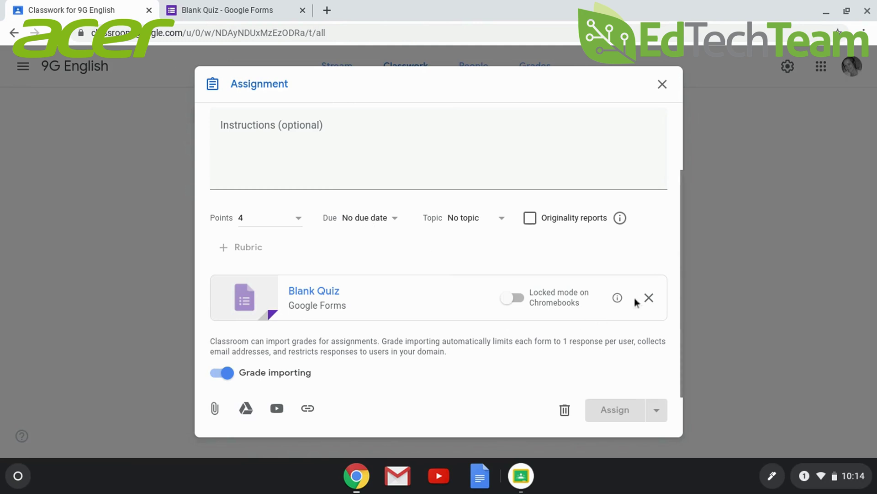
Swap the Blank Quiz attachment for the Little Women Quiz form from Drive's Recent files
click(649, 298)
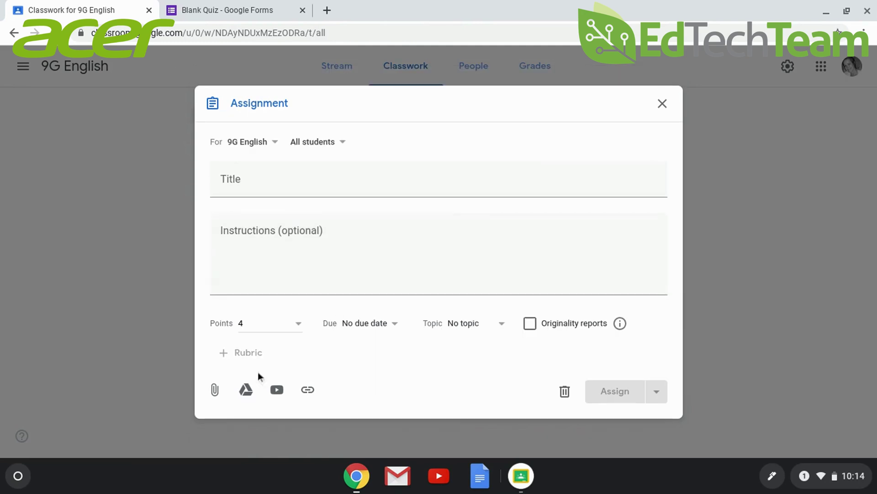
click(244, 391)
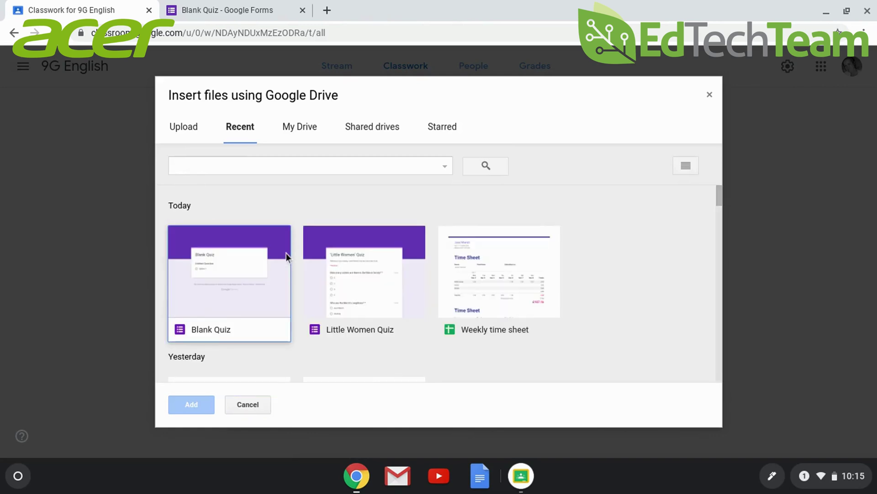
click(347, 265)
click(347, 264)
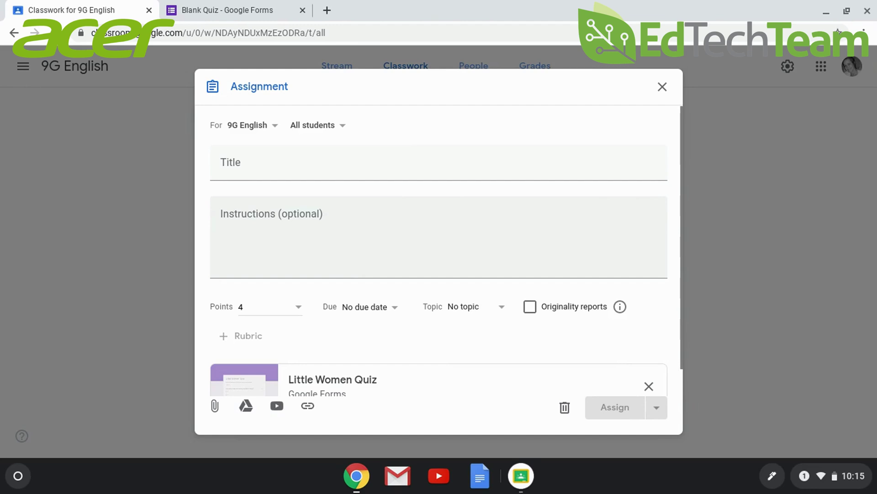
Title it 'Little Women Quiz', add instructions about the class novel quiz, and assign it
click(313, 175)
text(Litt)
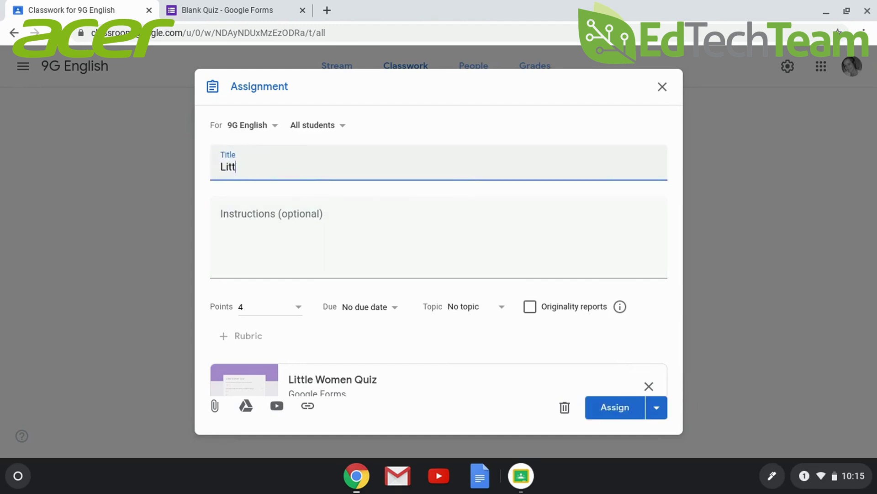
text(le Women Quiz)
click(221, 218)
text(Ple)
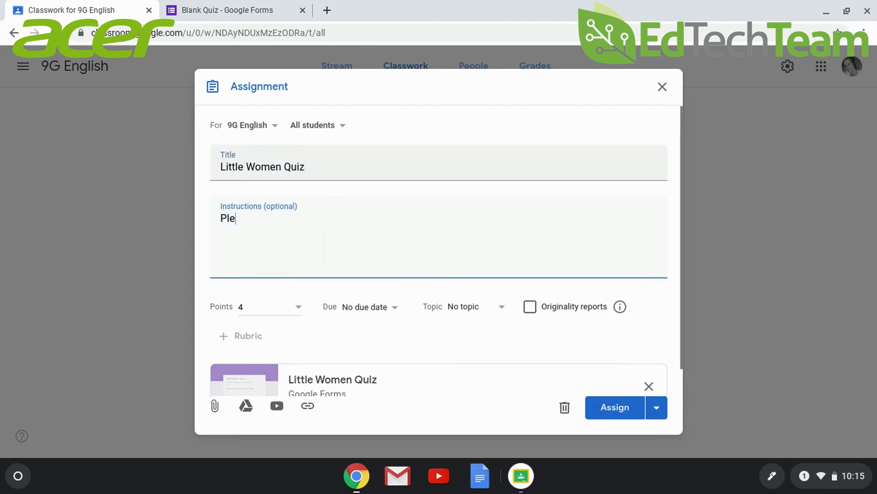
text(ase complet)
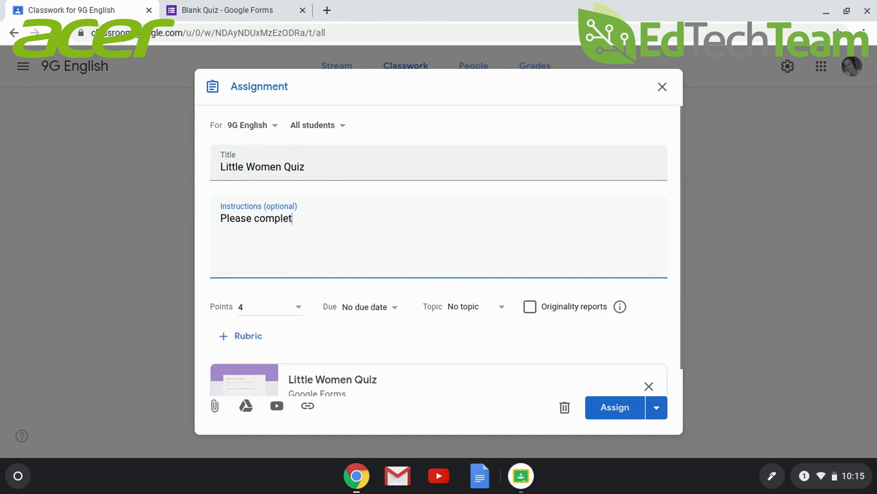
text(e this quiz in)
key(BackSpace)
key(BackSpace)
text(realted)
key(BackSpace)
key(BackSpace)
key(BackSpace)
key(BackSpace)
key(BackSpace)
text(lated to our)
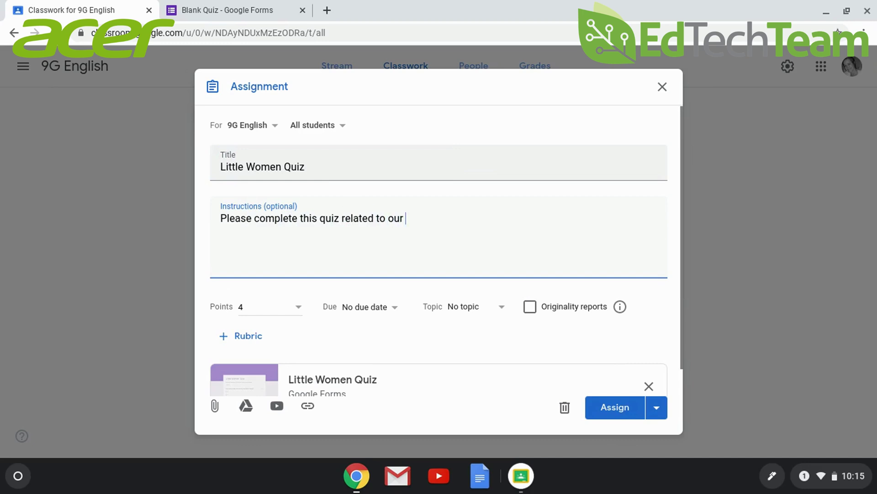
text( class novel.)
scroll(484, 297, down, 1)
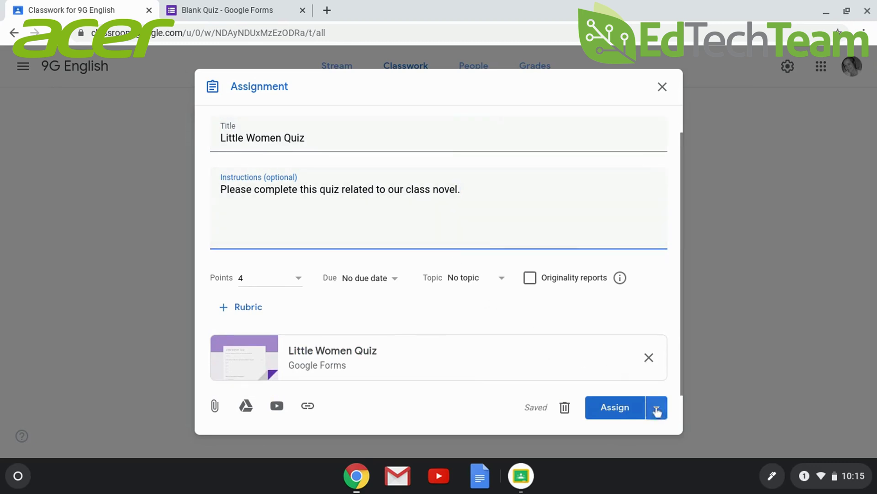
click(636, 414)
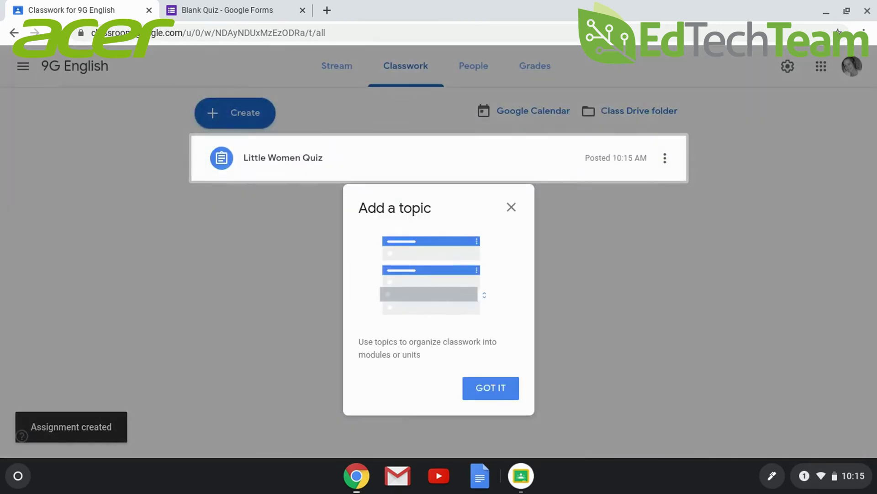
Dismiss the Add a topic tip and glance at the quiz post's options menu
click(490, 388)
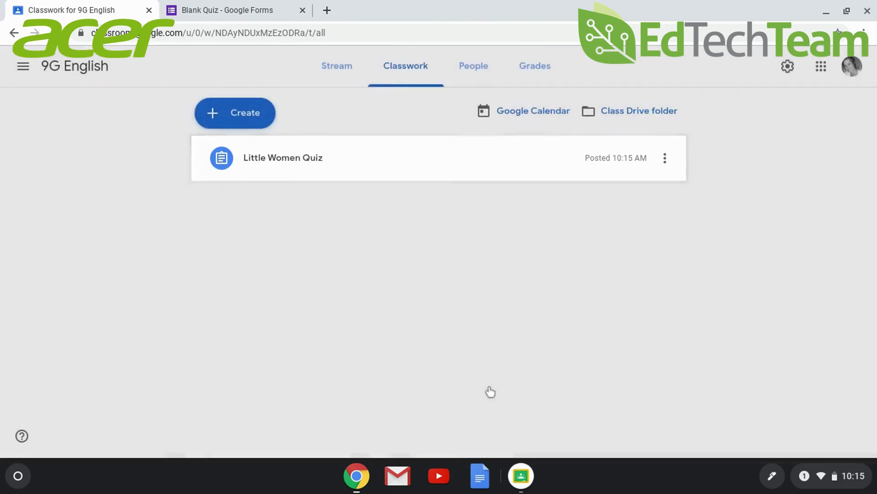
click(668, 167)
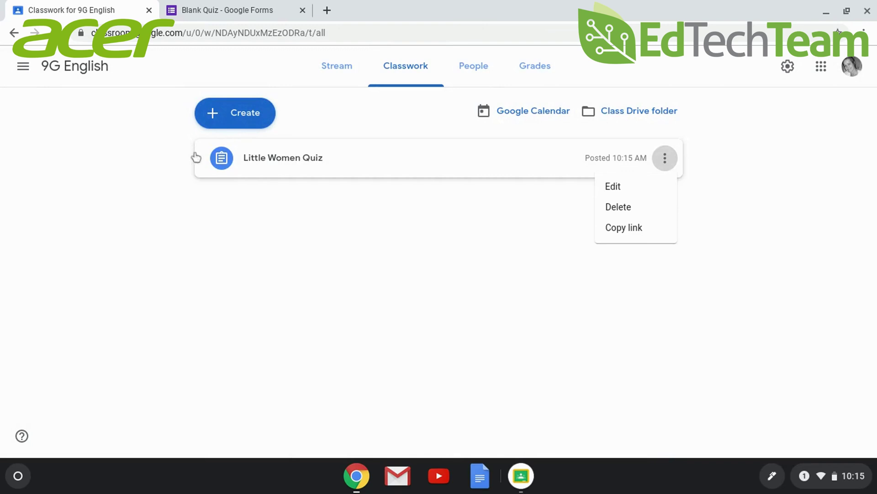
click(229, 118)
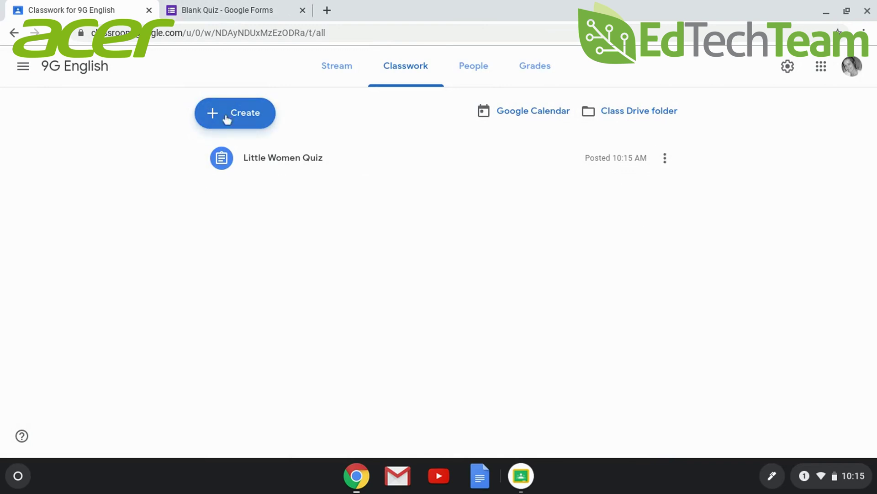
Add a topic named Literature and drag the Little Women Quiz under it
click(244, 128)
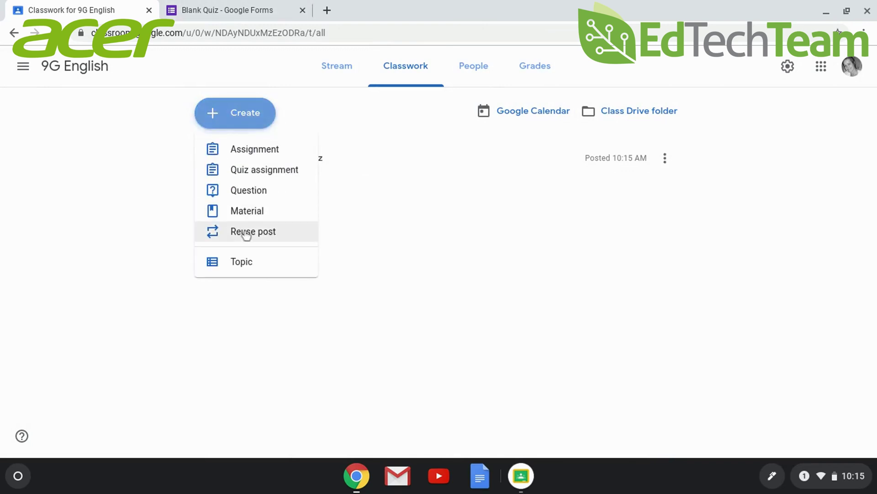
click(244, 261)
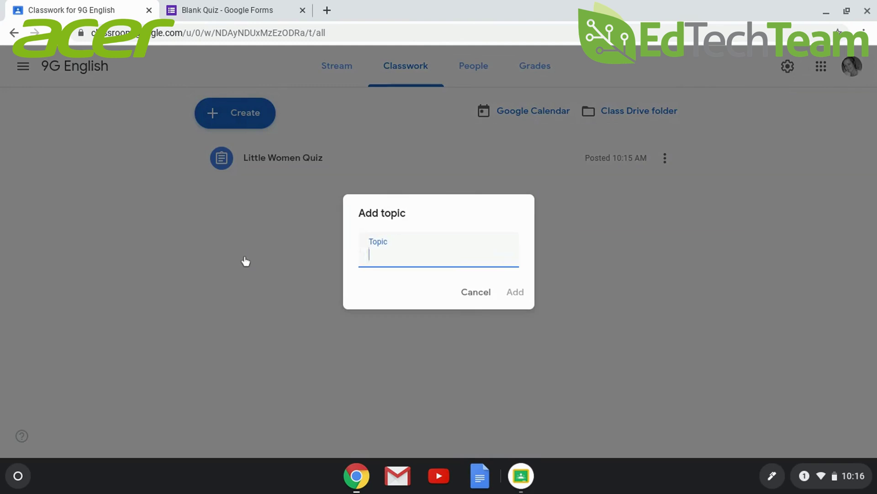
text(No)
key(BackSpace)
key(BackSpace)
text(Lite)
click(522, 294)
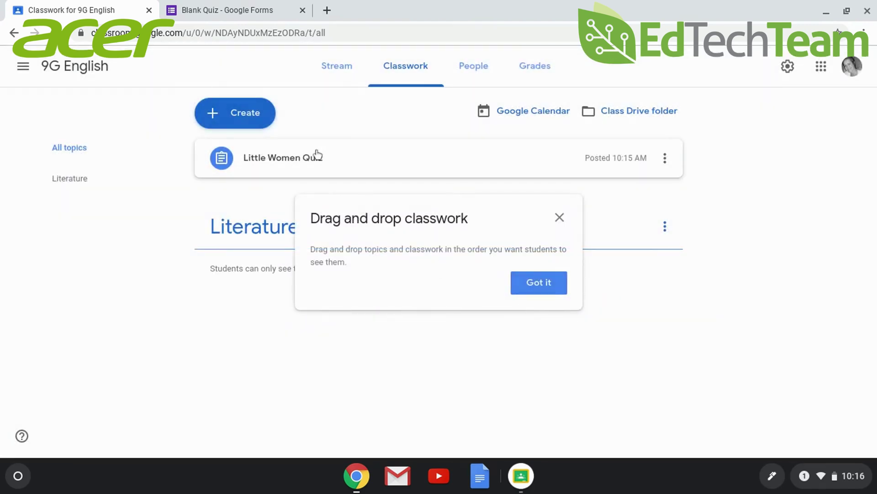
click(542, 289)
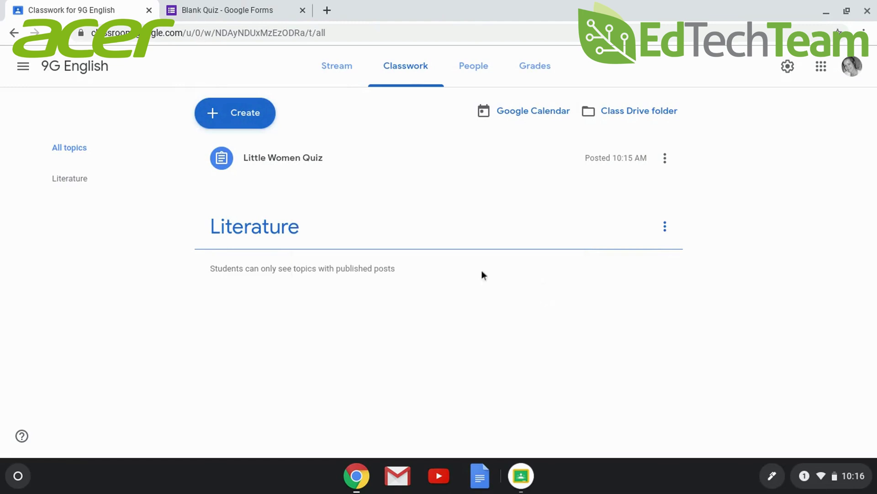
drag(252, 157, 297, 255)
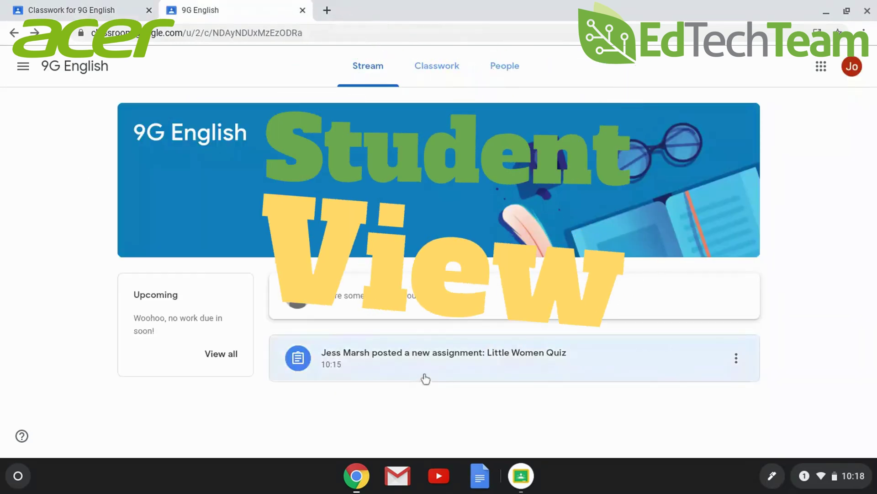
As the student, open the Little Women Quiz form from the 9G English classwork
click(425, 375)
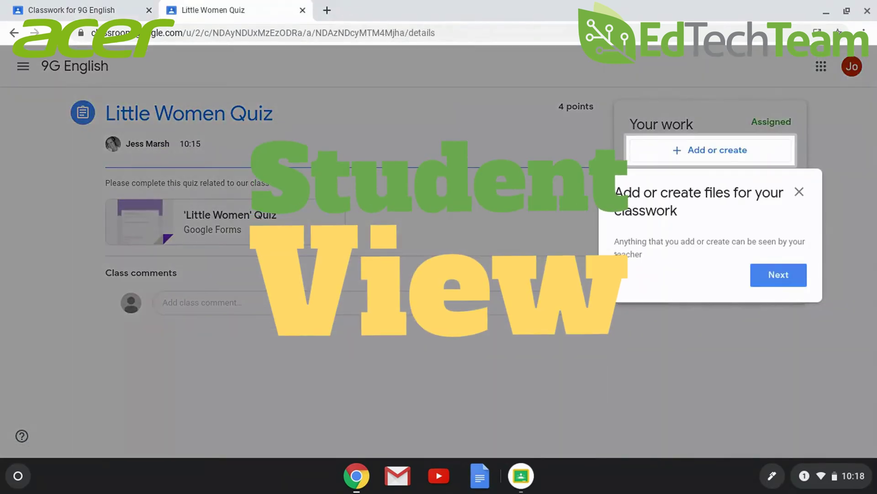
click(792, 272)
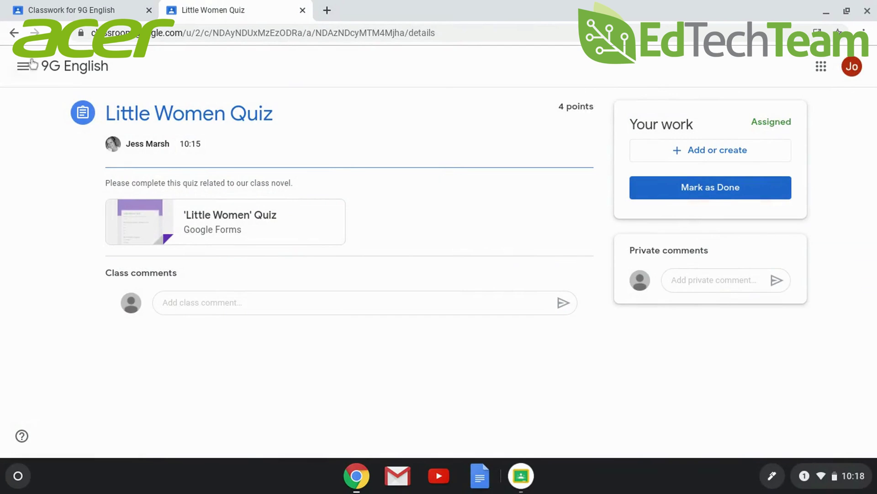
click(33, 64)
click(446, 64)
click(343, 197)
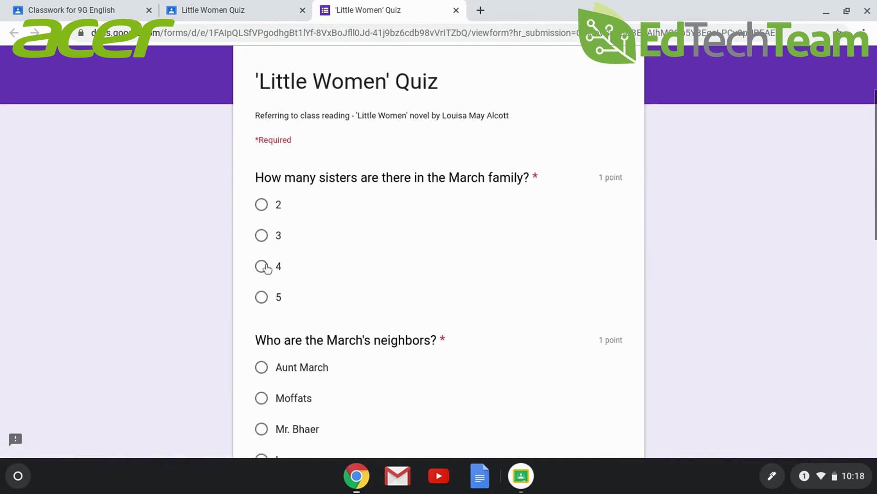
Answer the quiz: 4 sisters, Laurences as neighbors, Jo for the character, 6 film adaptations
click(262, 266)
scroll(265, 267, down, 5)
click(261, 235)
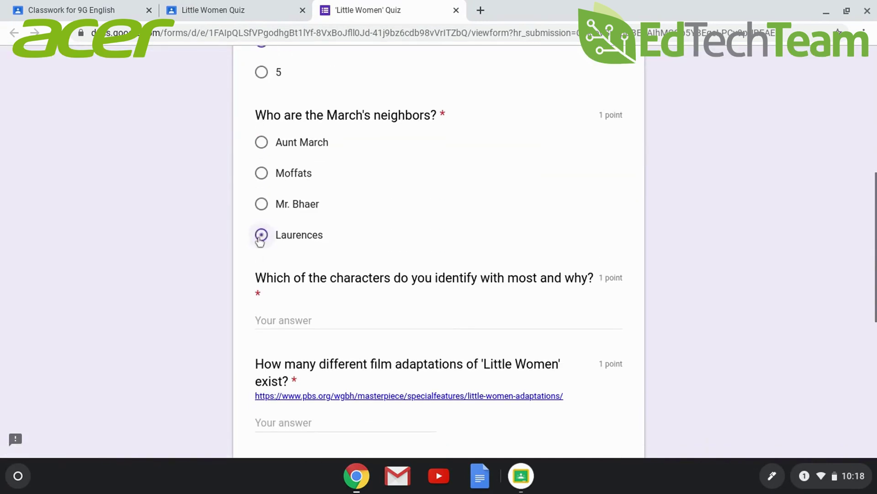
click(275, 323)
text(Jo)
scroll(274, 327, down, 5)
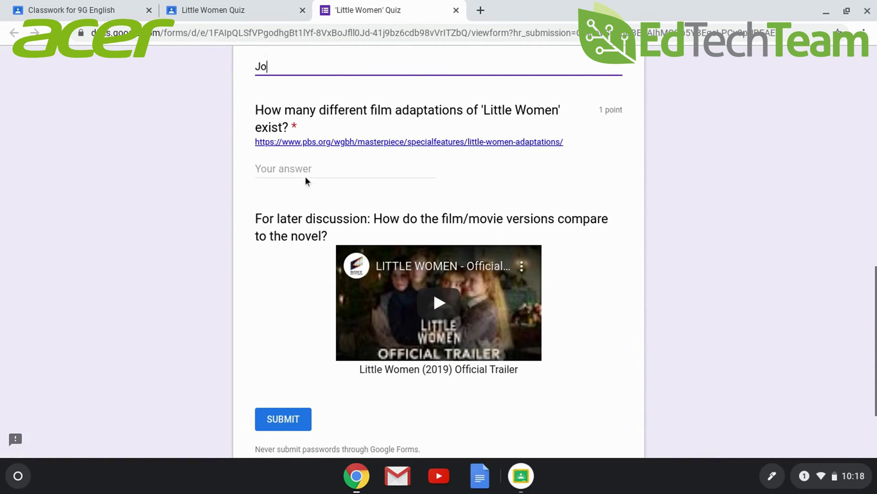
click(305, 175)
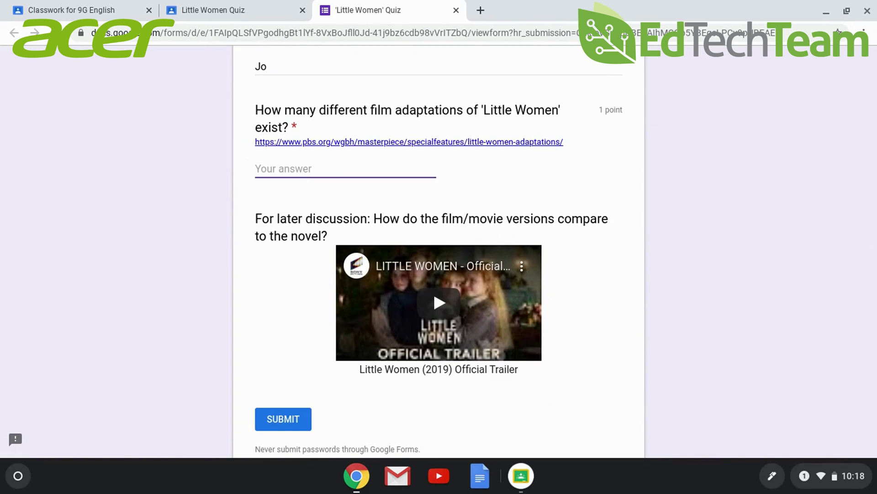
text(6)
scroll(279, 341, down, 2)
Submit the quiz, review the 3/4 score, and return to the Classroom assignment
click(285, 361)
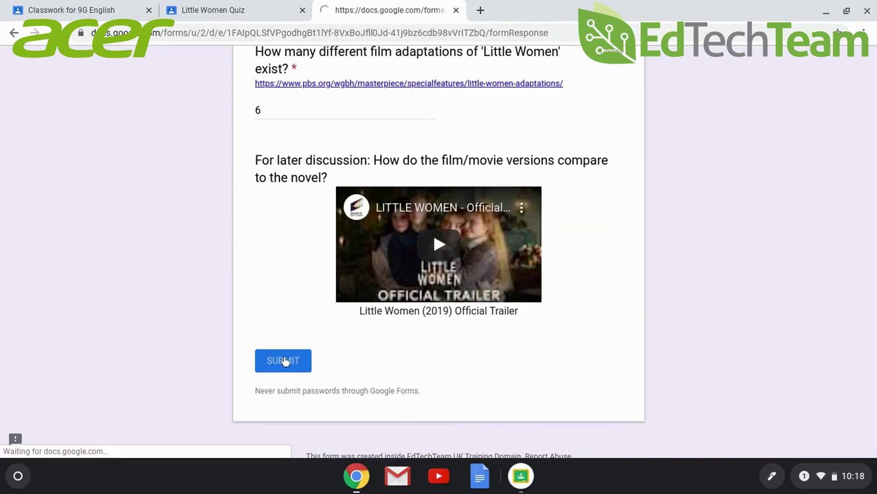
click(309, 272)
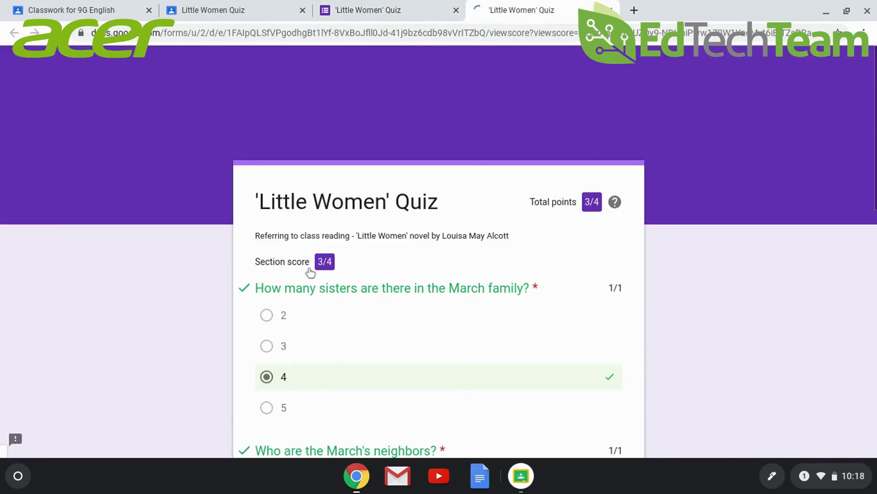
scroll(309, 273, down, 8)
scroll(439, 256, down, 5)
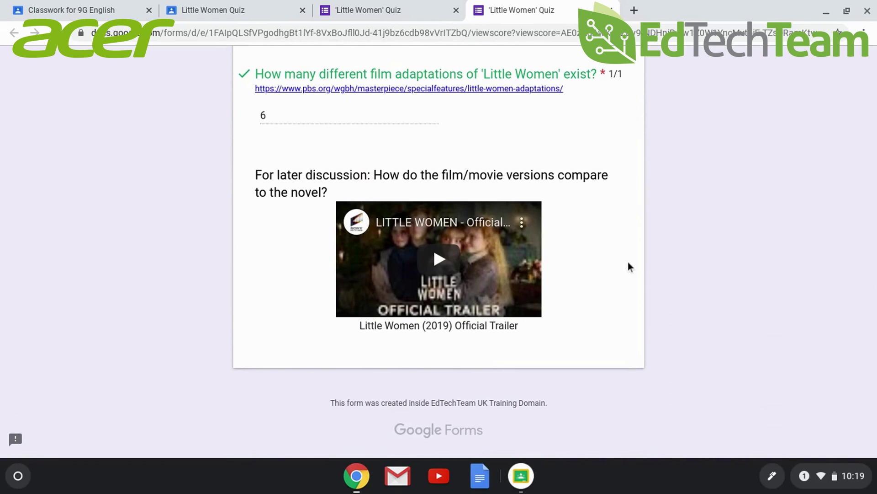
click(377, 6)
click(279, 7)
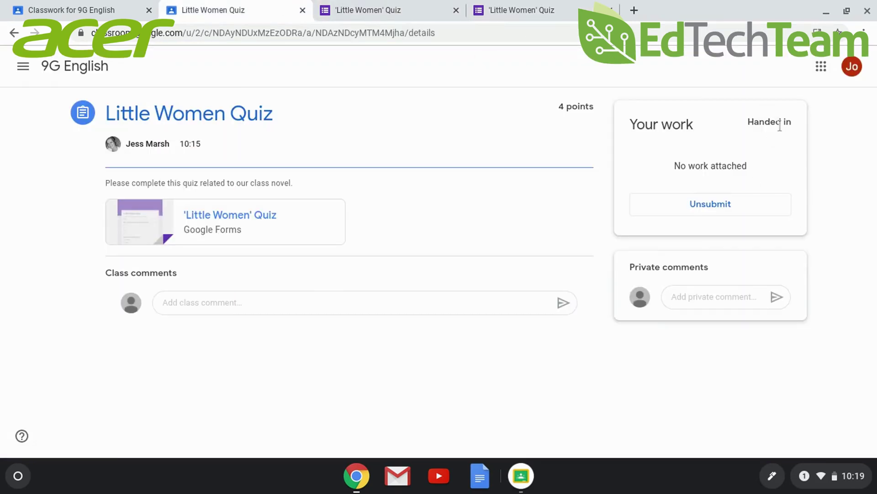
Post the private comment 'It marked my answer about the character incorrect', then switch to the teacher's Classroom
click(687, 299)
text(It marked my an)
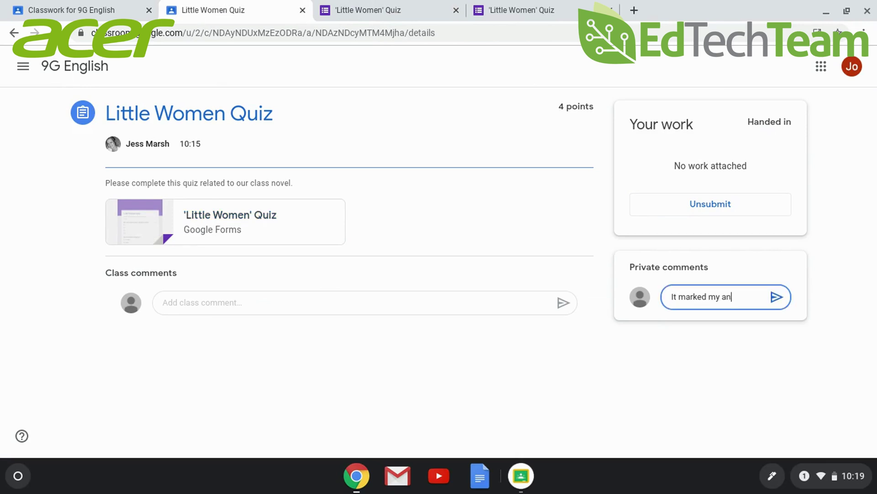
text(swer about the character inco)
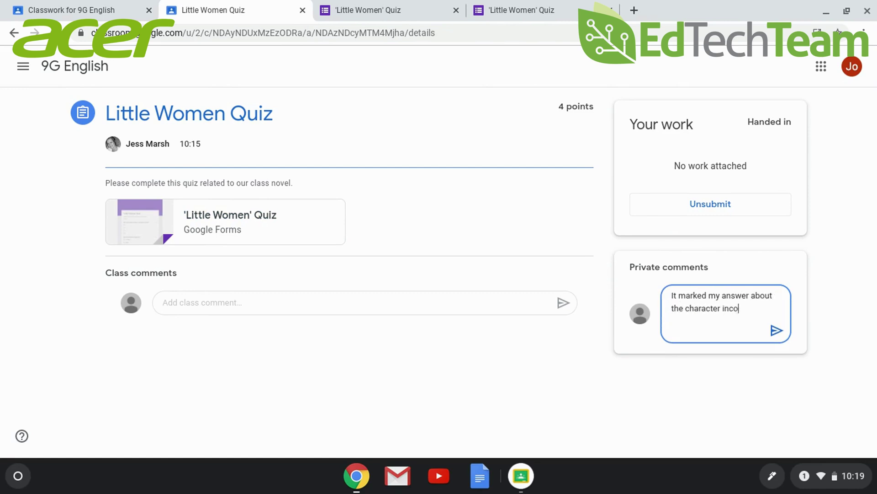
text(rrect.)
click(776, 330)
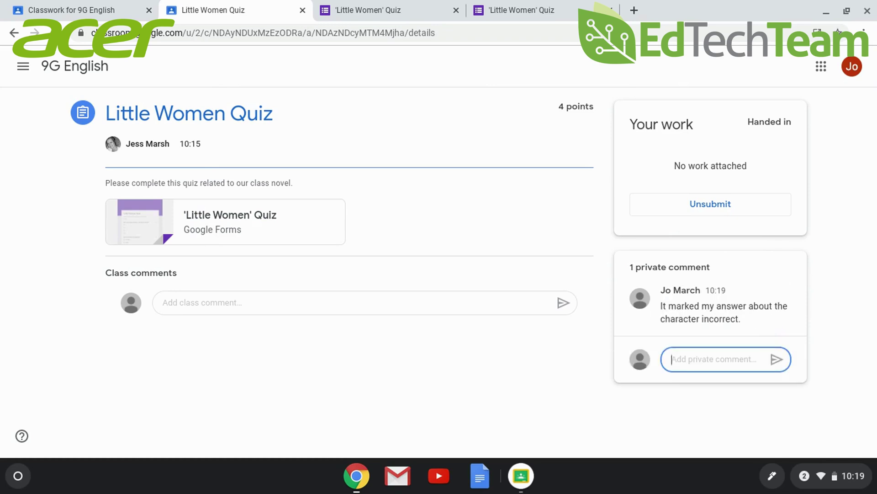
click(516, 485)
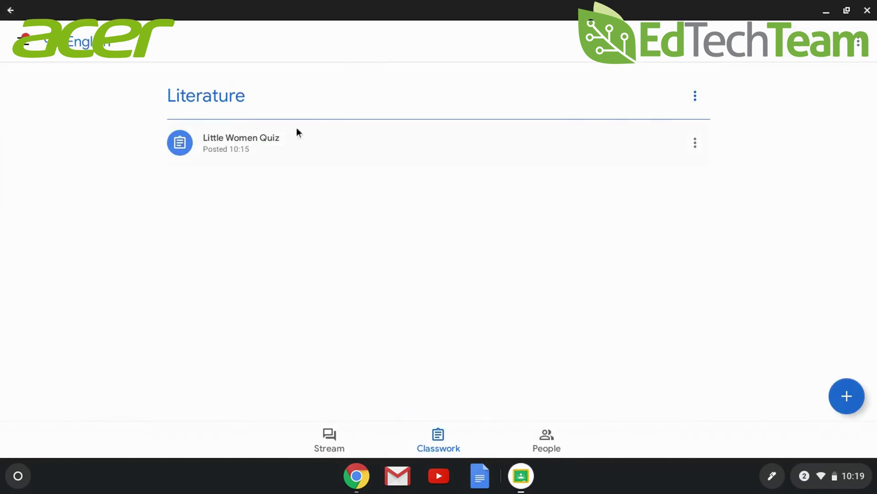
In Student work, mark the two quizzes 3/4 and 2/4 and return both
click(294, 137)
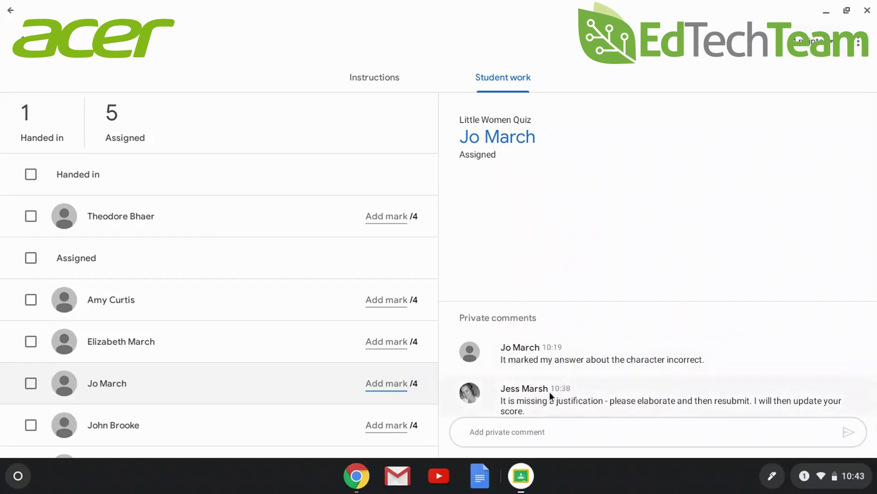
right_click(569, 403)
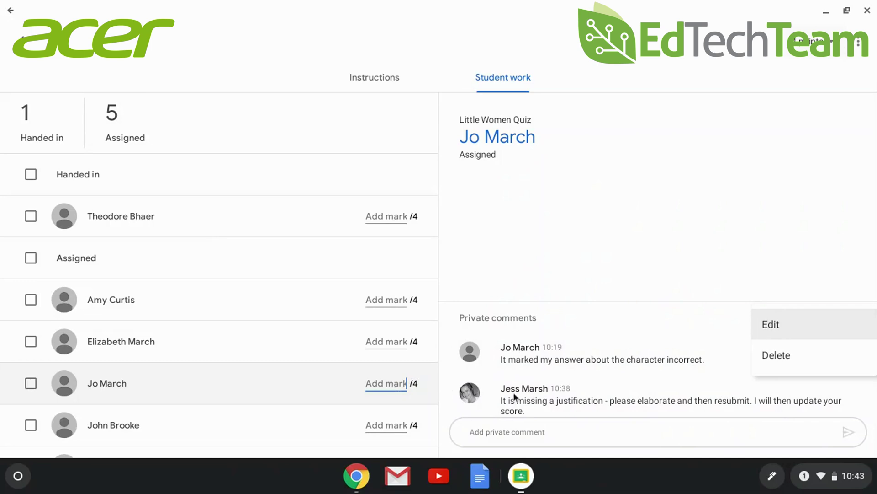
click(542, 394)
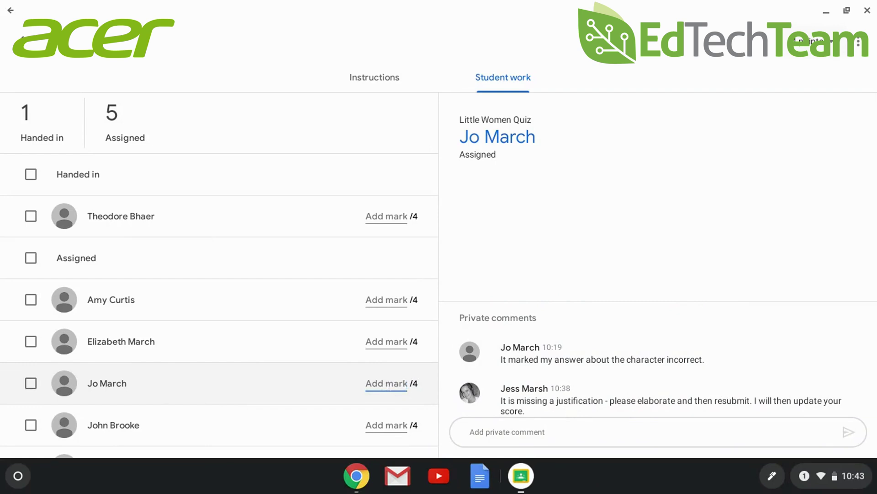
text(3)
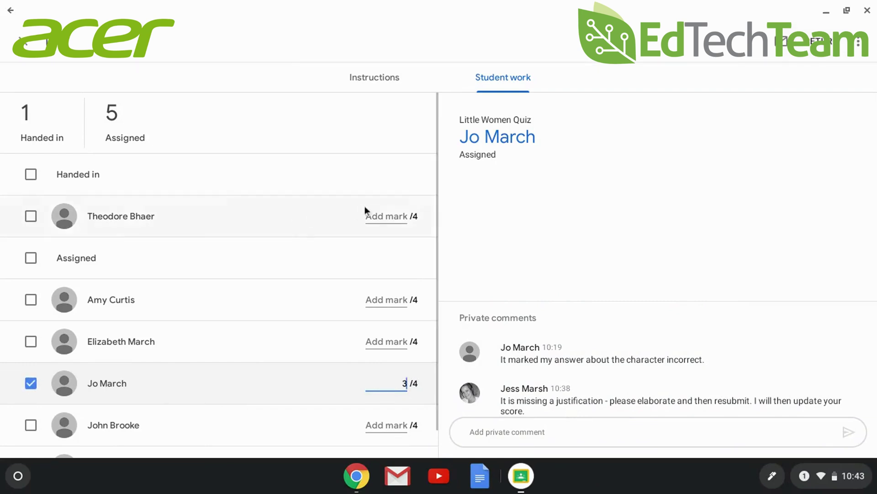
click(394, 220)
text(2)
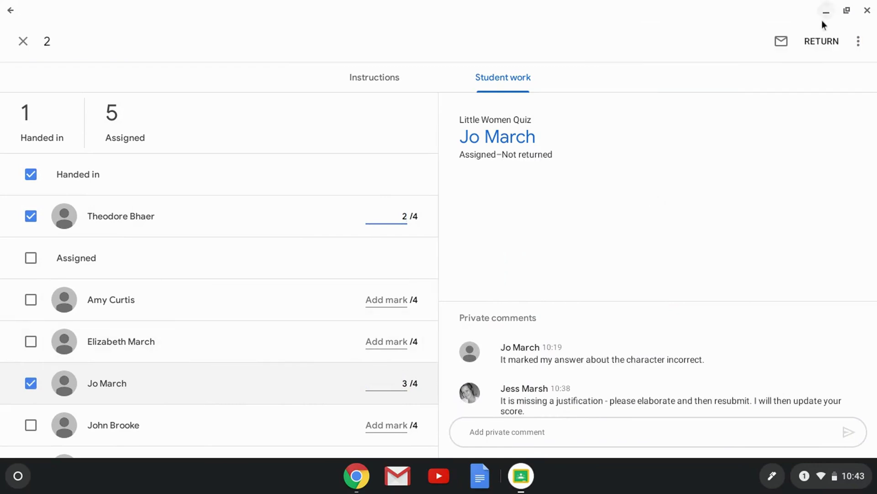
click(816, 42)
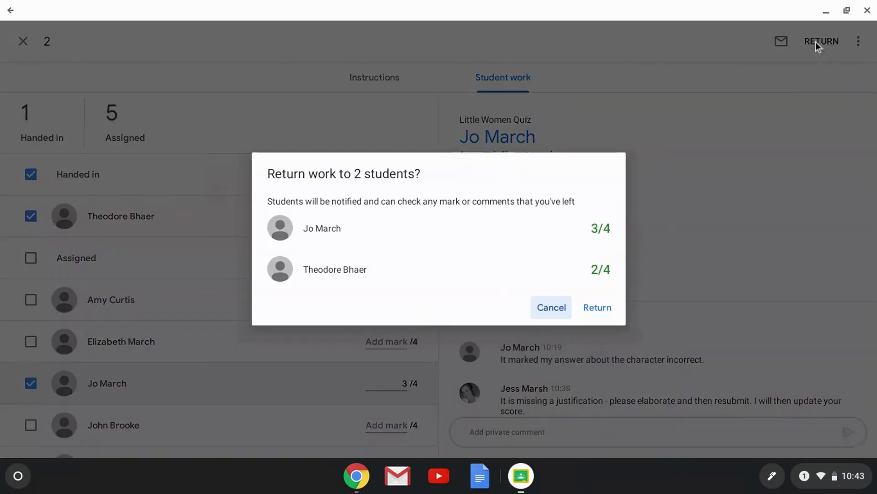
click(602, 310)
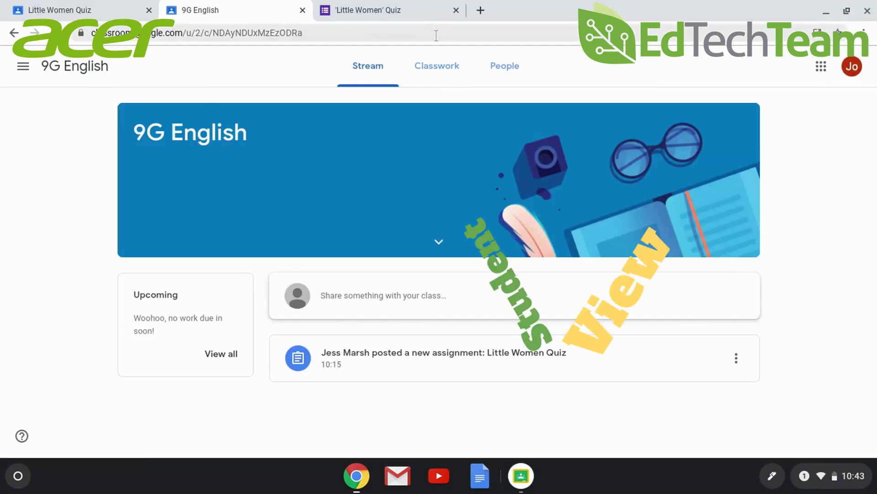
As the student, open the Little Women Quiz from Classwork to see its 3/4 mark
click(438, 67)
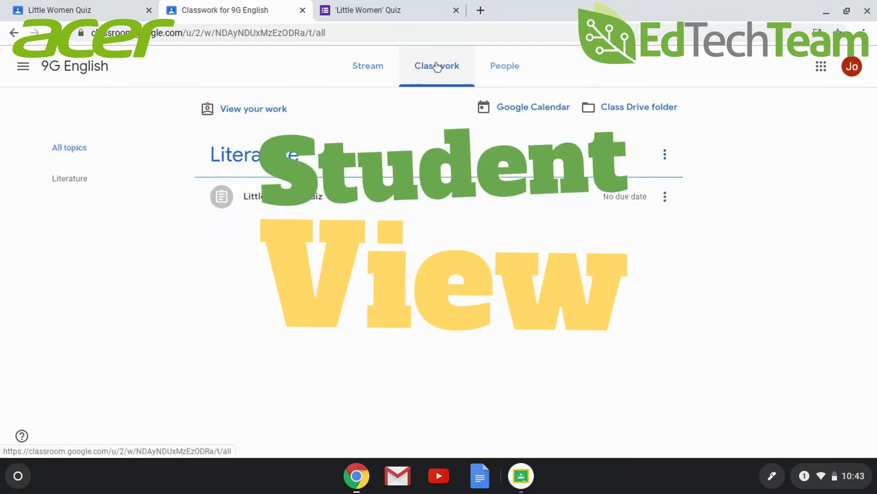
click(393, 196)
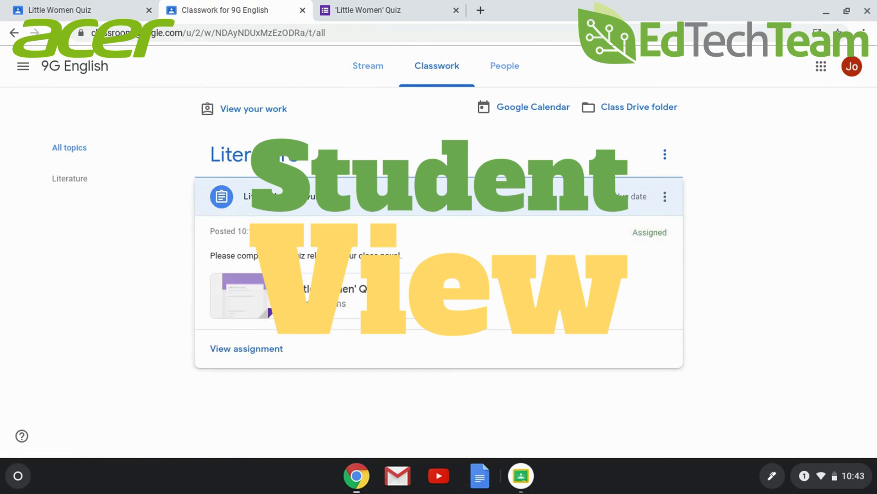
click(221, 350)
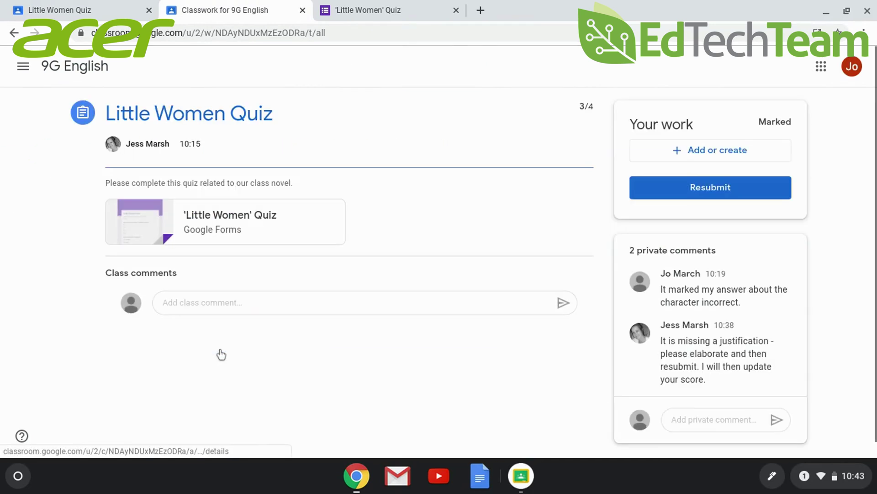